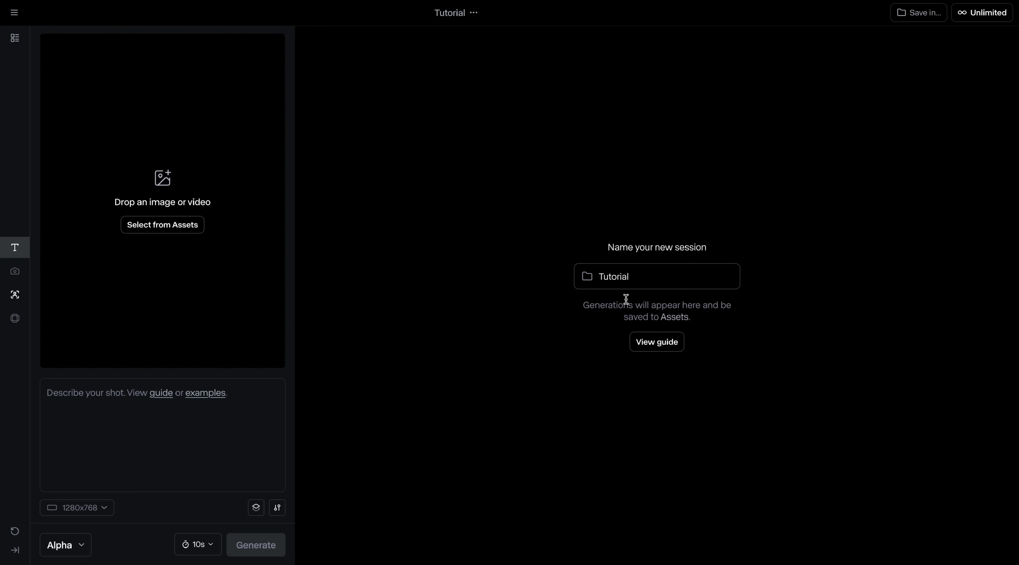
Step: Open the Act-One tool and check which generation models are available for it
left_click(15, 294)
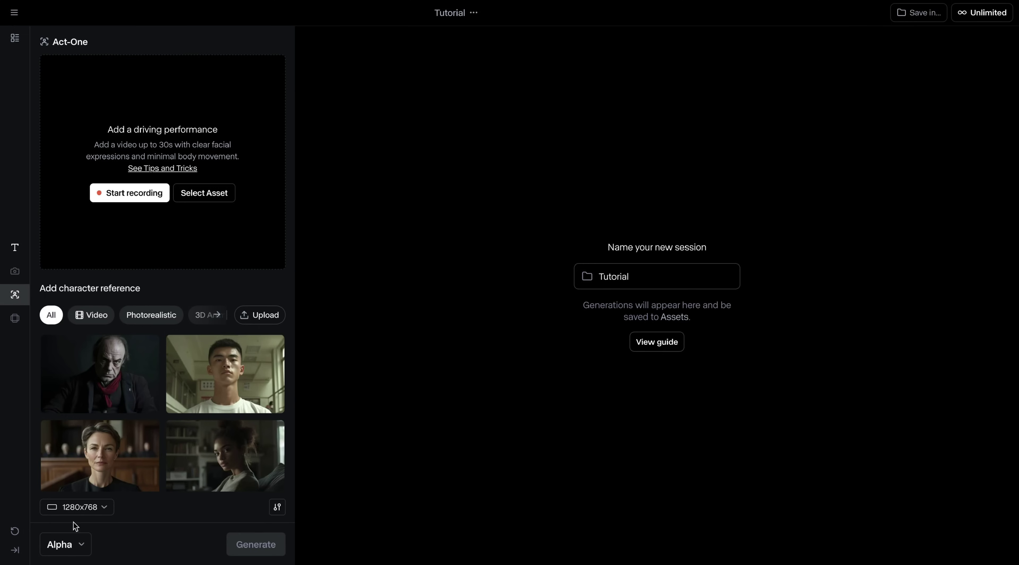
left_click(74, 548)
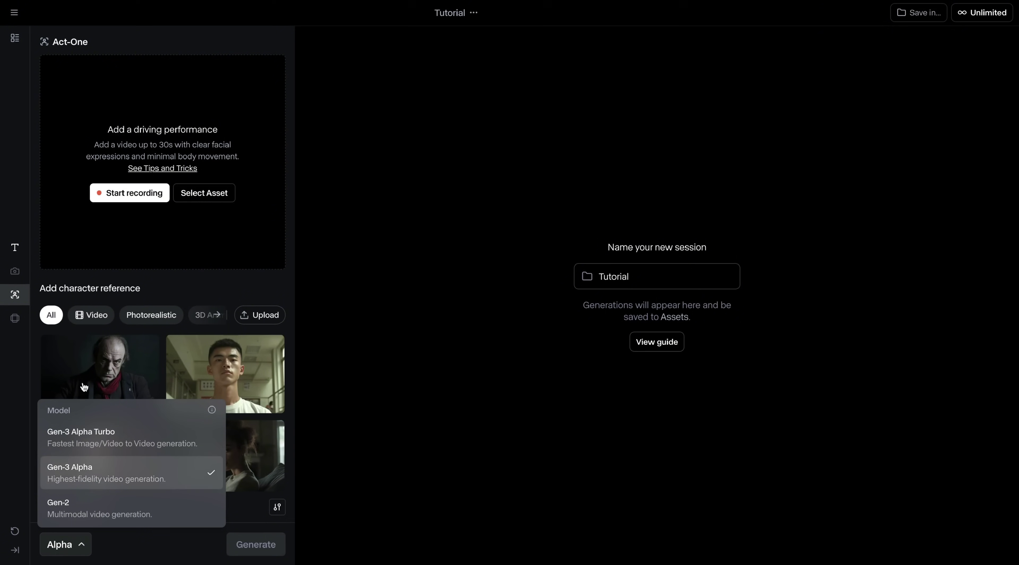
left_click(68, 548)
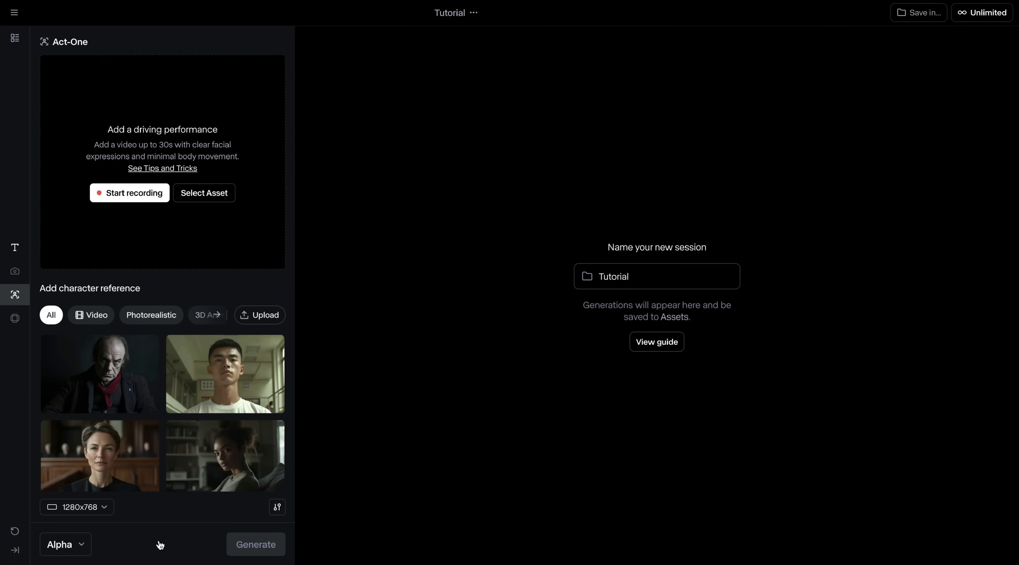
Step: Filter the character references to videos and browse the preset characters
left_click(95, 320)
scroll(255, 415, "down", 3)
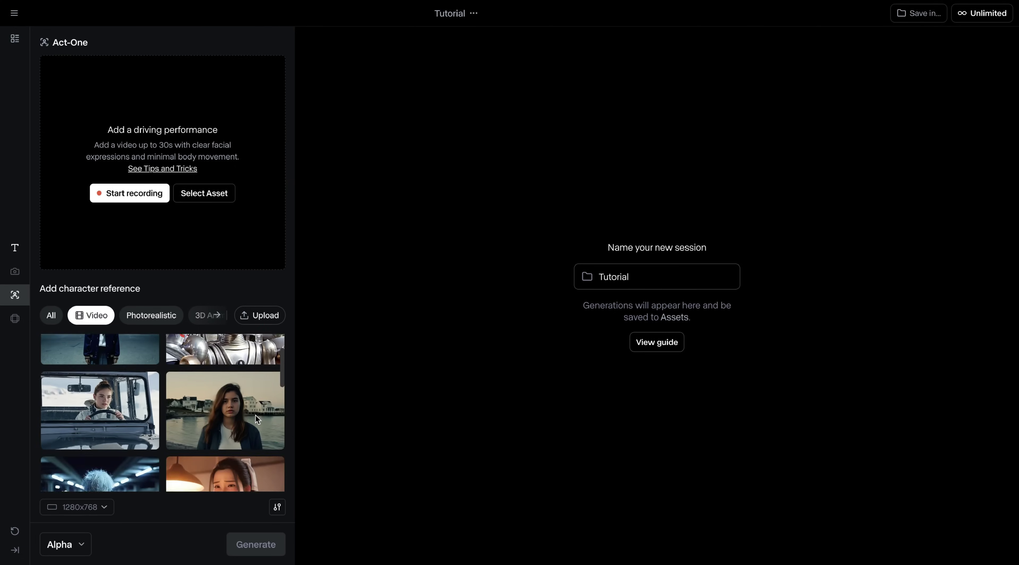
scroll(257, 419, "down", 5)
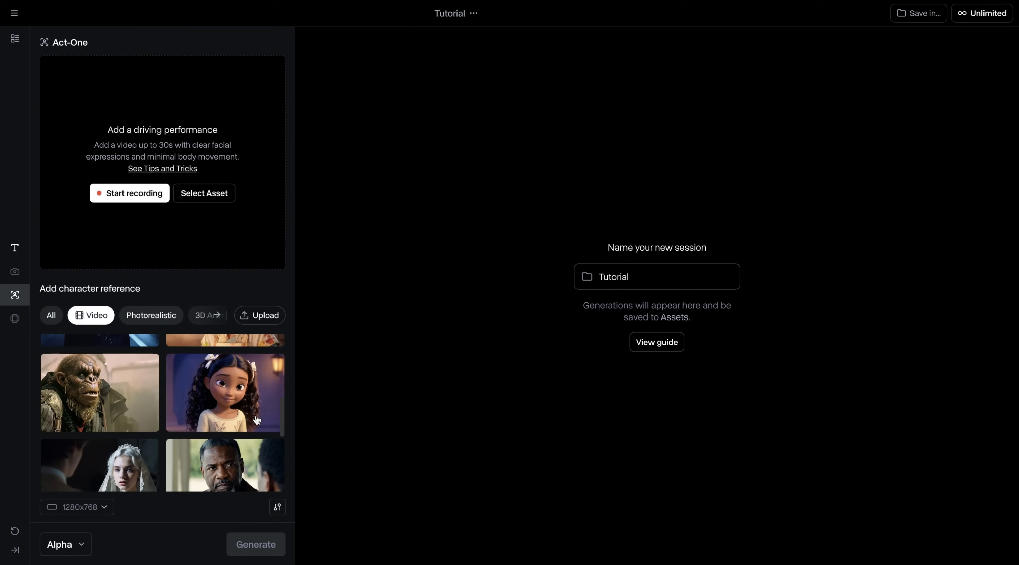
scroll(256, 418, "up", 8)
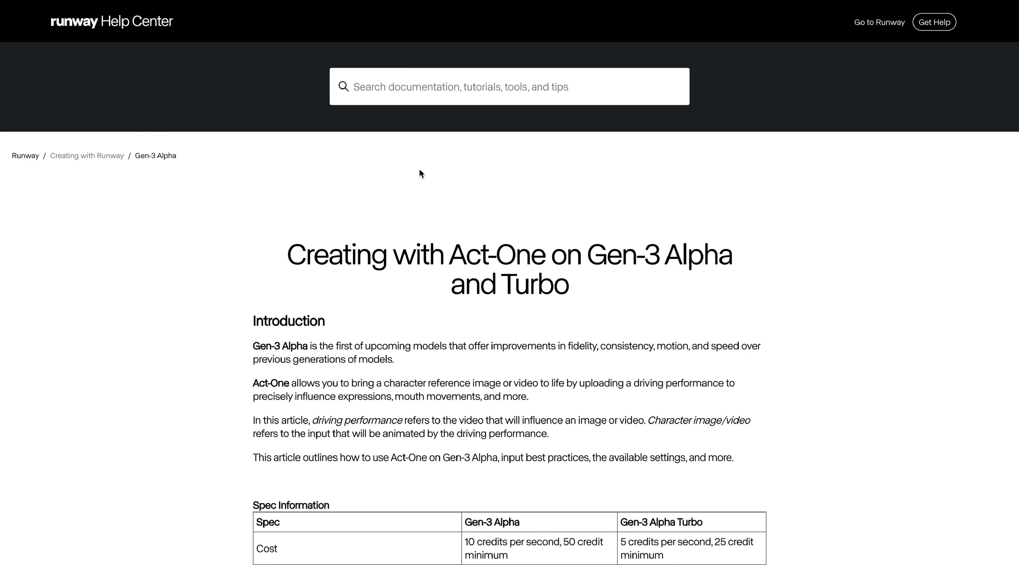
Step: Switch to the Runway Help Center article on Act-One and read its spec information and input best practices
scroll(420, 169, "down", 3)
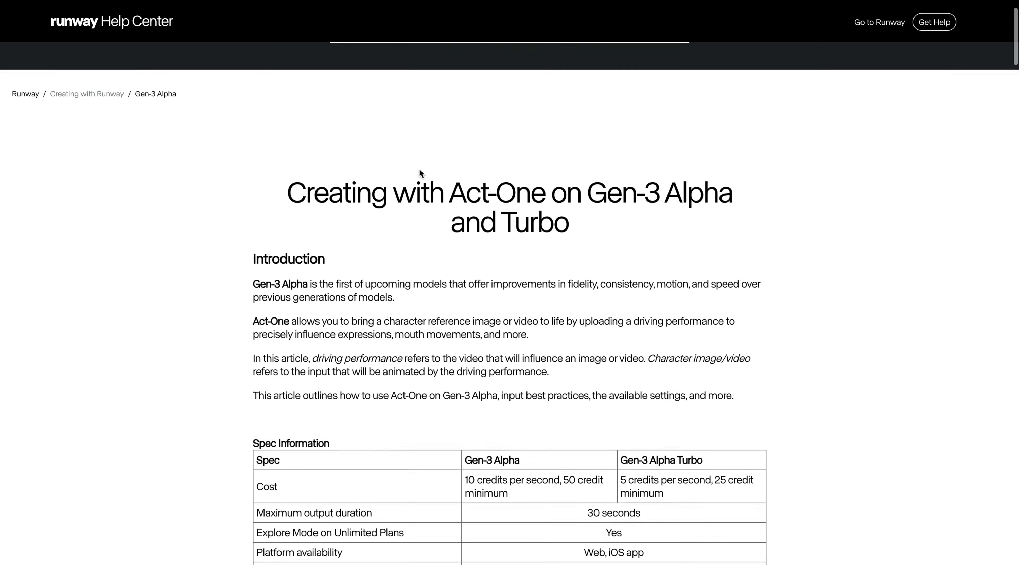
scroll(420, 169, "down", 3)
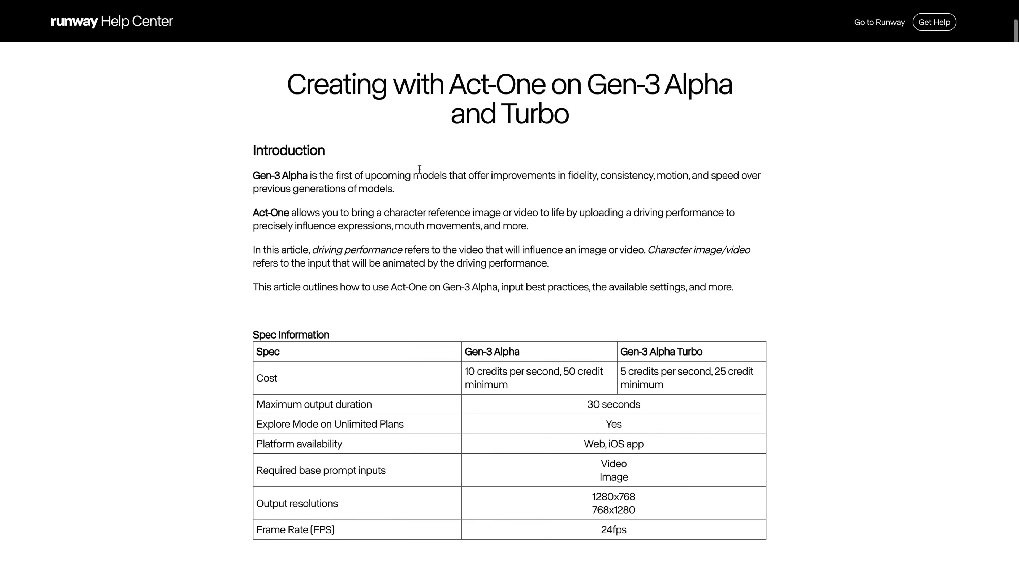
scroll(420, 169, "down", 10)
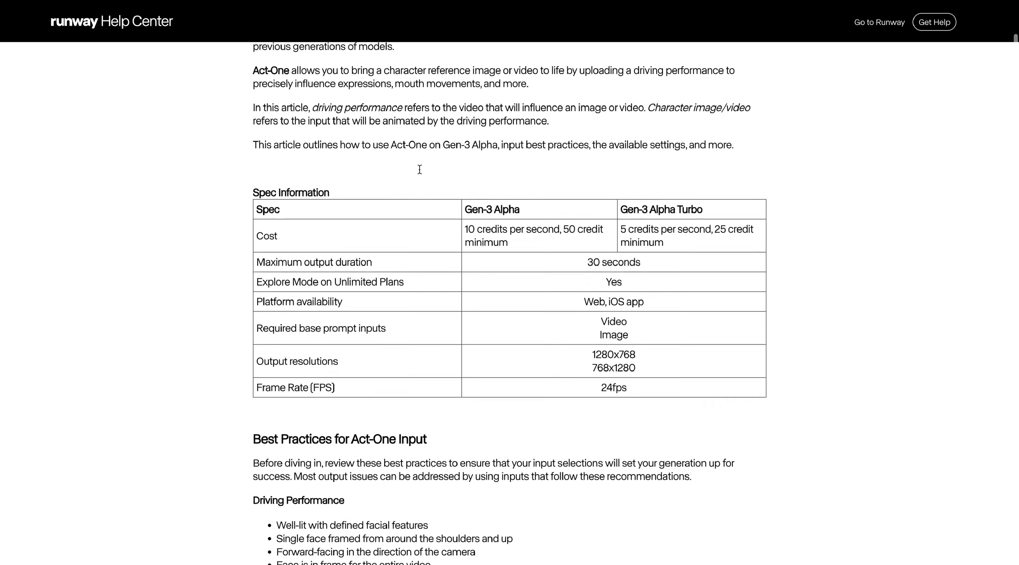
left_click_drag(276, 167, 451, 166)
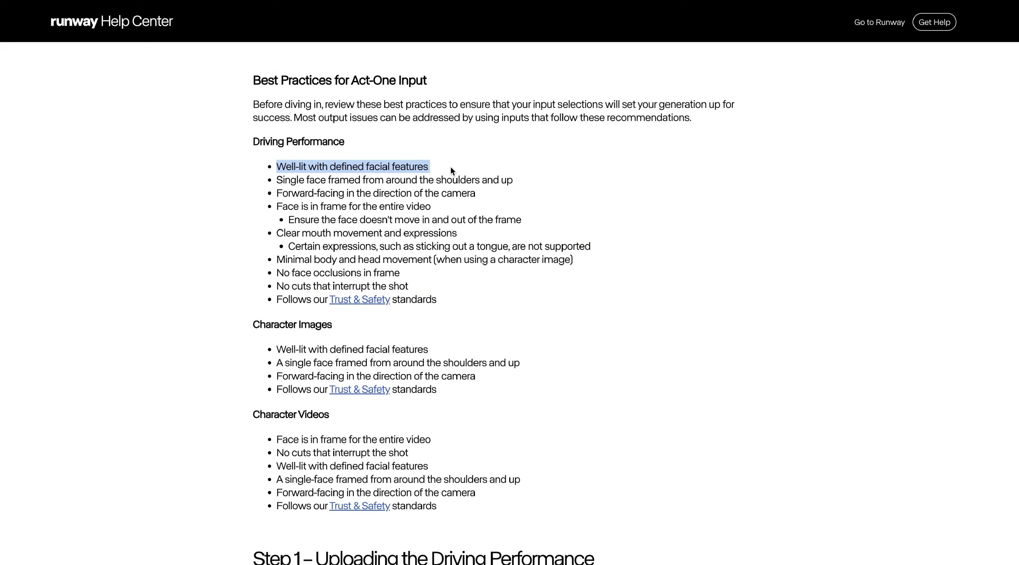
left_click(285, 178)
left_click_drag(277, 180, 510, 186)
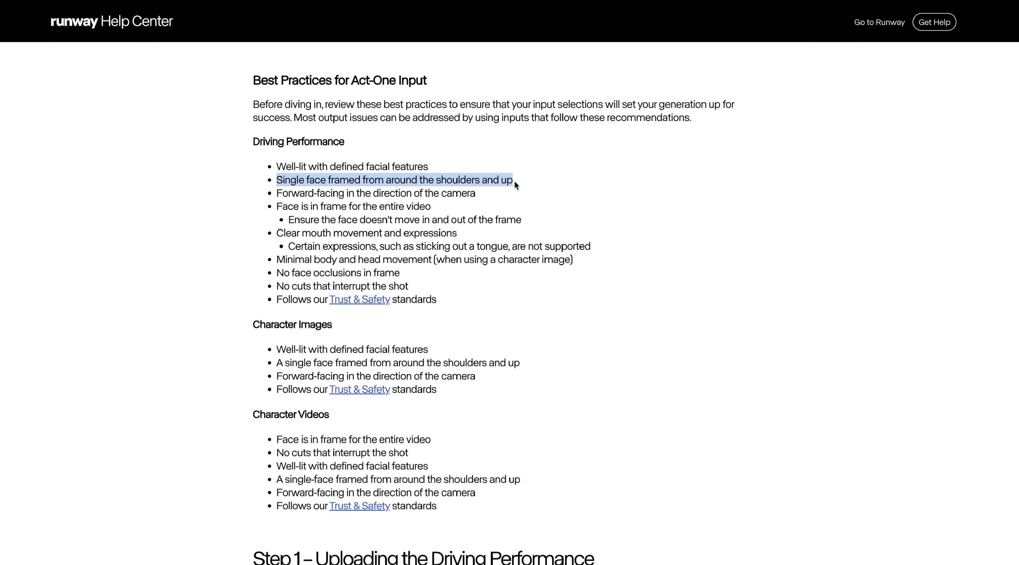
left_click(514, 195)
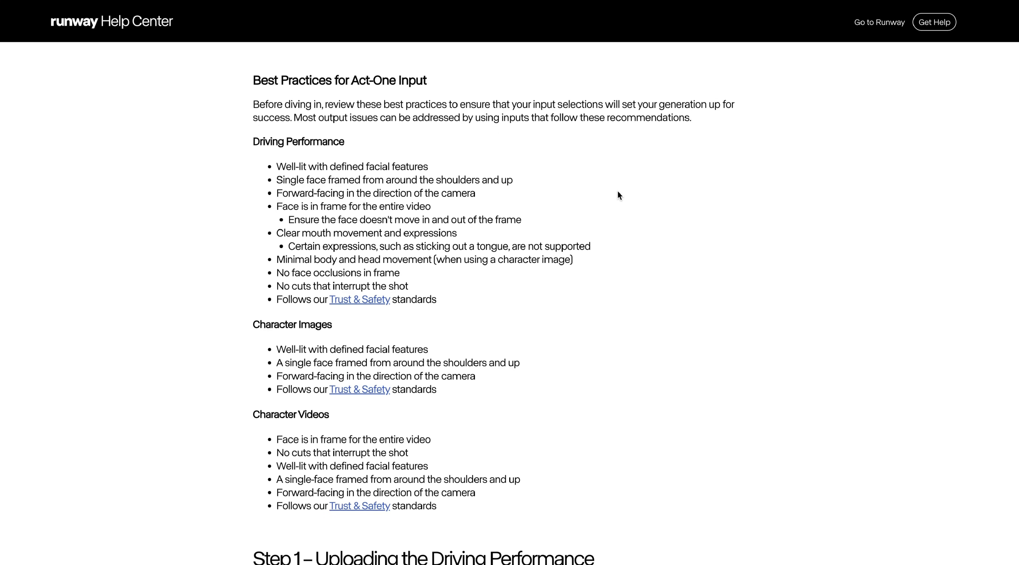
left_click_drag(376, 246, 629, 247)
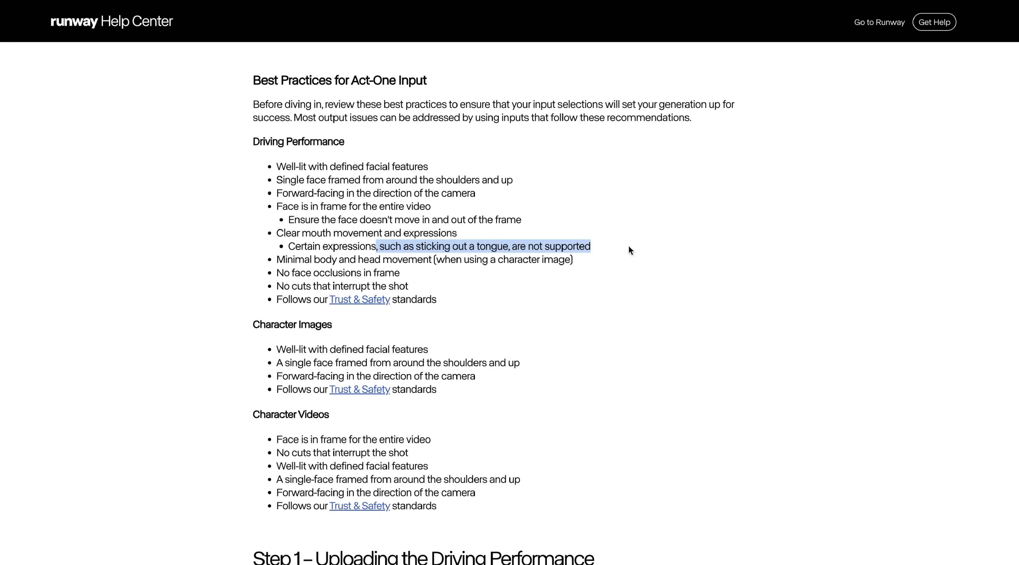
left_click(614, 274)
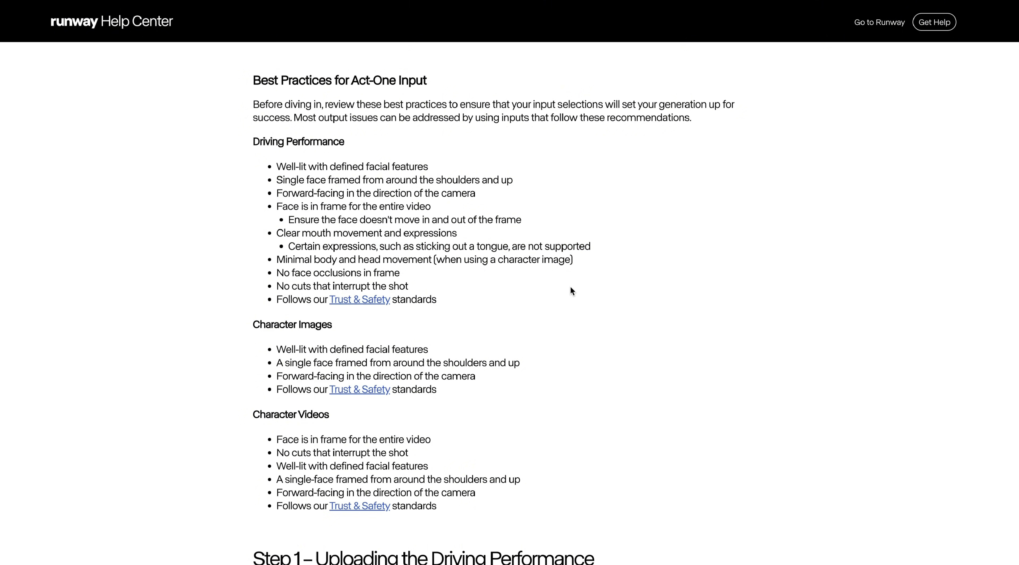
scroll(570, 292, "down", 1)
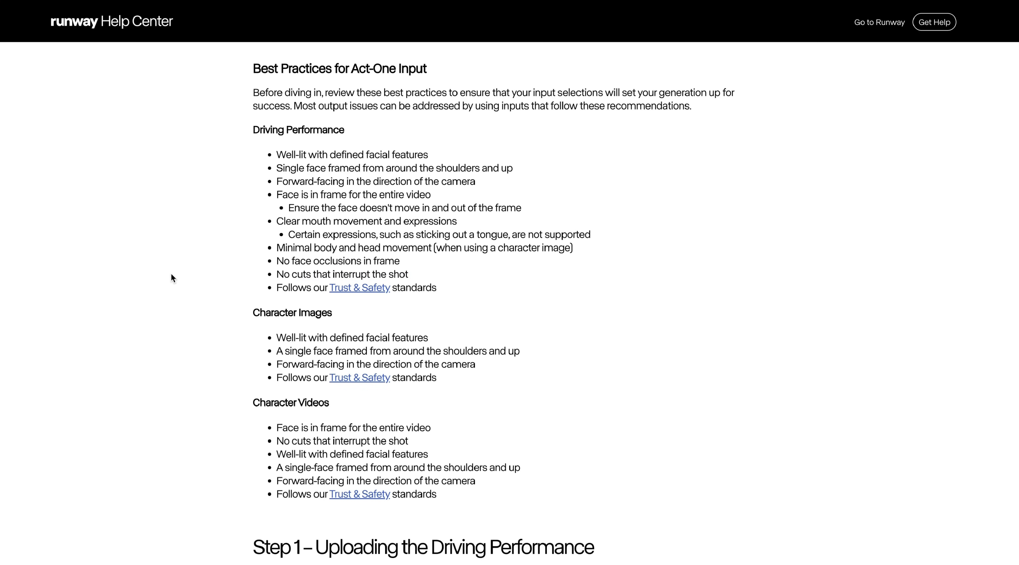
scroll(308, 281, "down", 1)
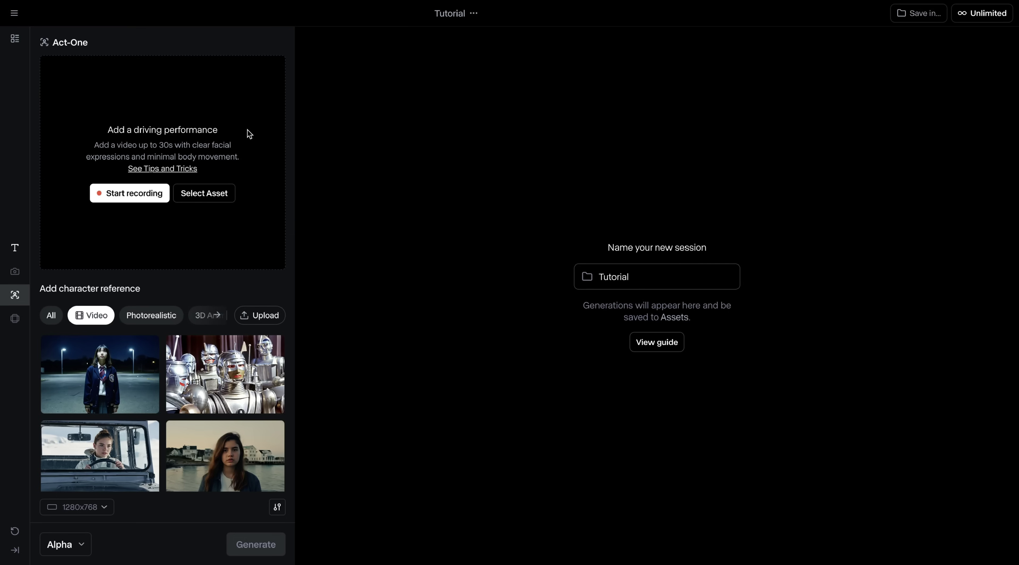
Step: Load 1.mp4 from the webcam clips folder as the driving performance and preview part of it
left_click(248, 133)
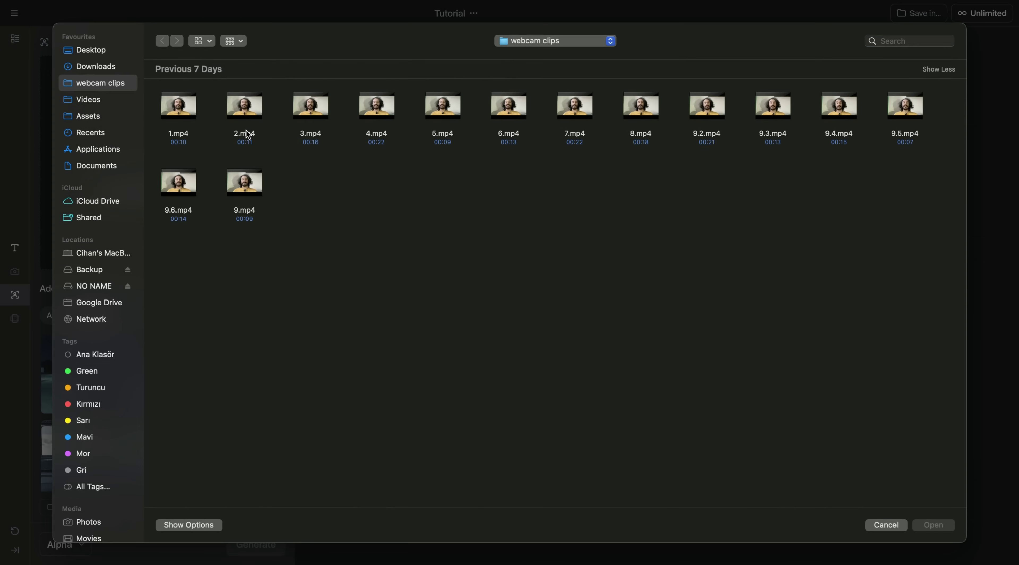
double_click(192, 106)
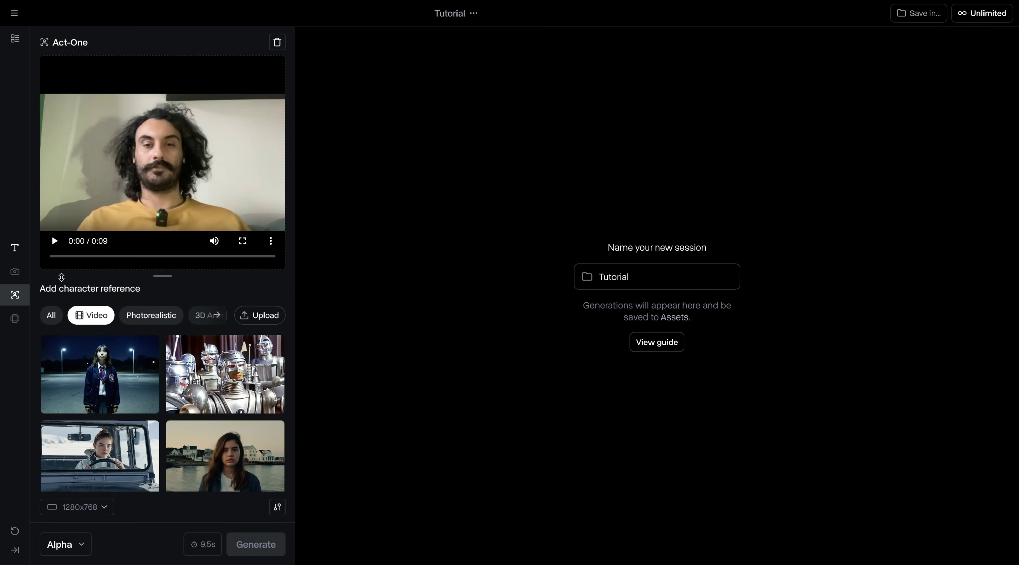
left_click(54, 242)
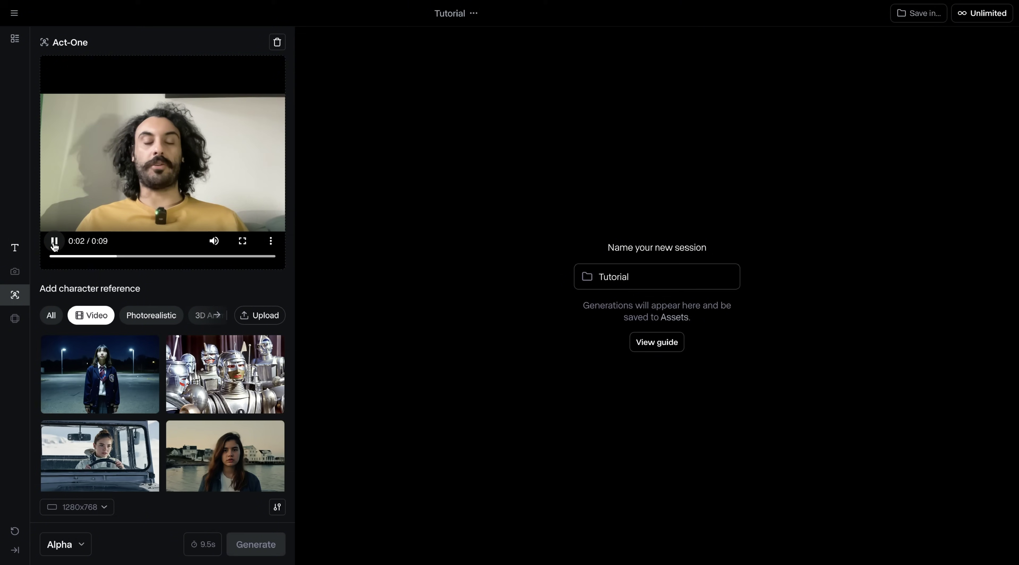
left_click(54, 242)
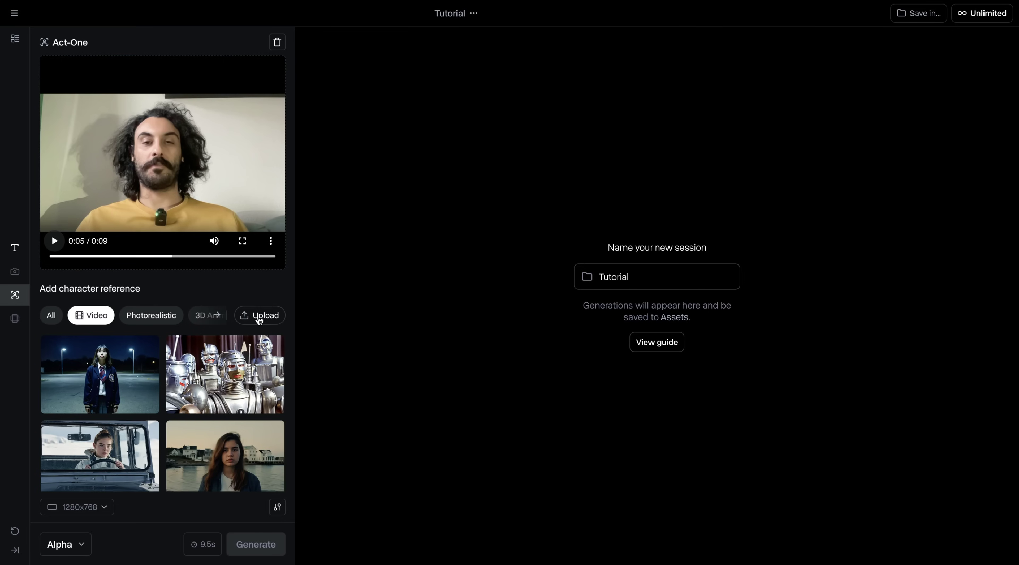
Step: Generate an Act-One video with an uploaded clip of the blue-haired woman and owl as character reference, and play the result
left_click(259, 316)
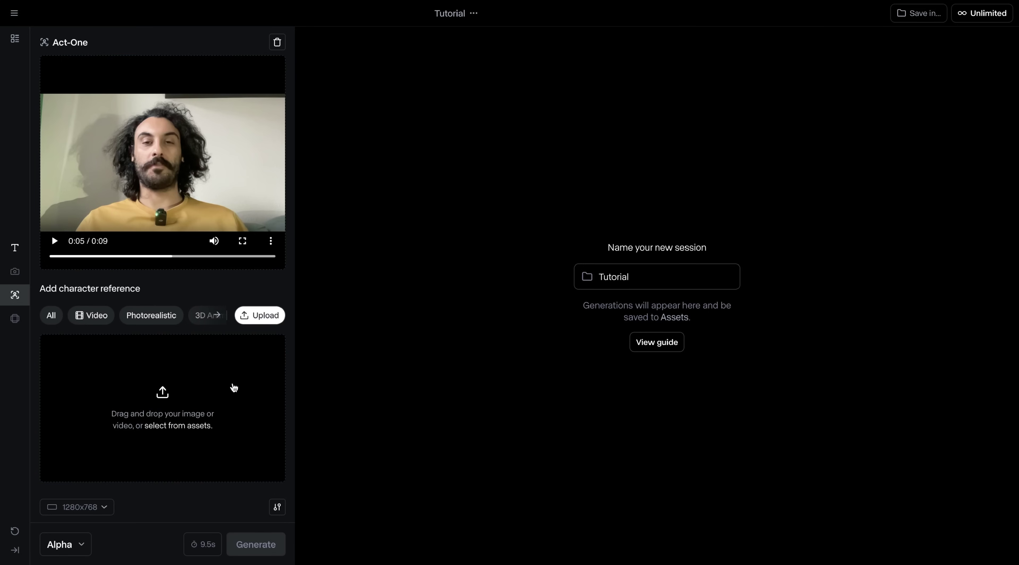
left_click(245, 372)
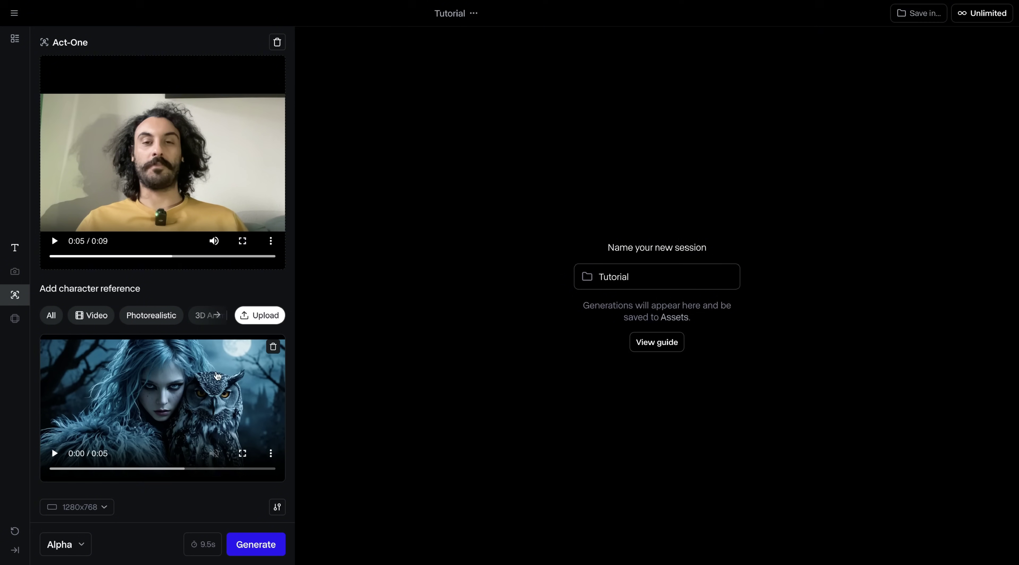
left_click(262, 545)
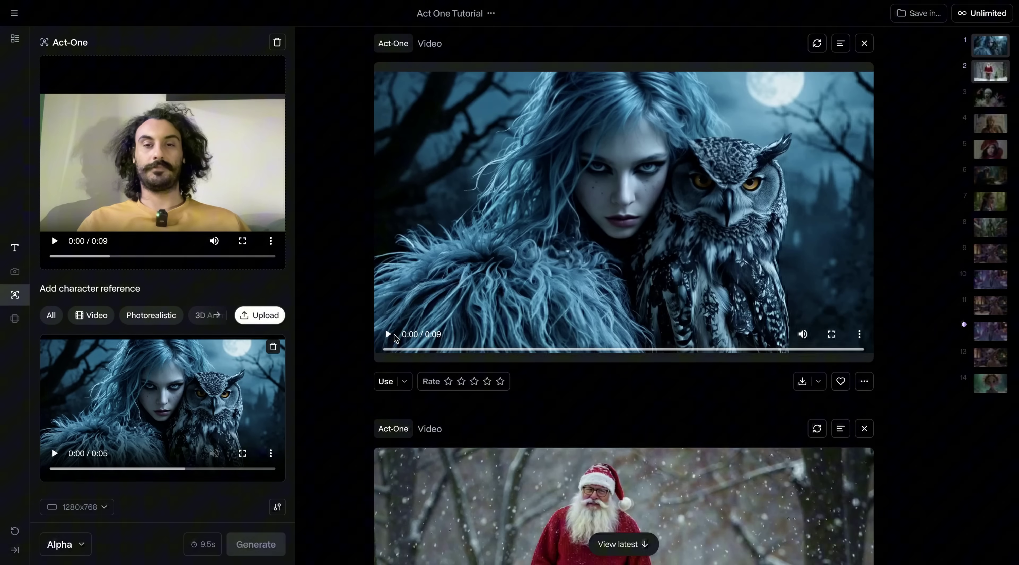
left_click(388, 335)
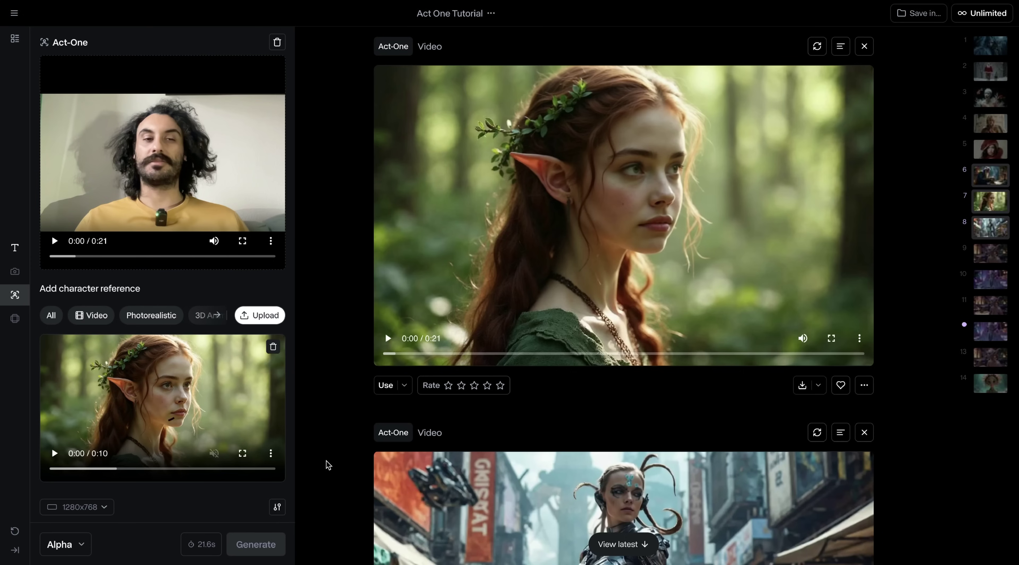
Step: Open the generation settings for the elf character and examine the Motion intensity option
left_click(276, 508)
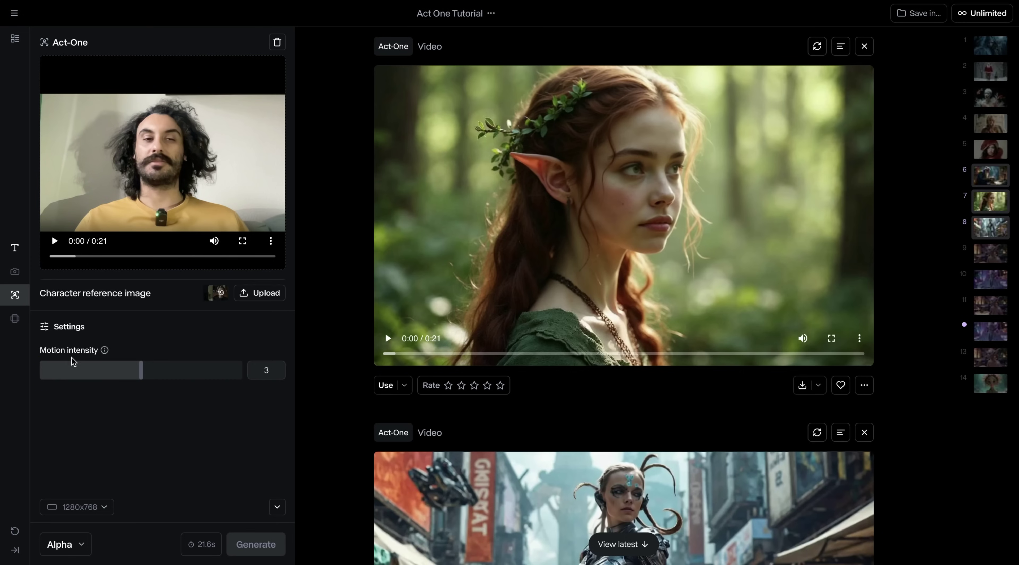
left_click_drag(51, 350, 132, 352)
left_click(147, 340)
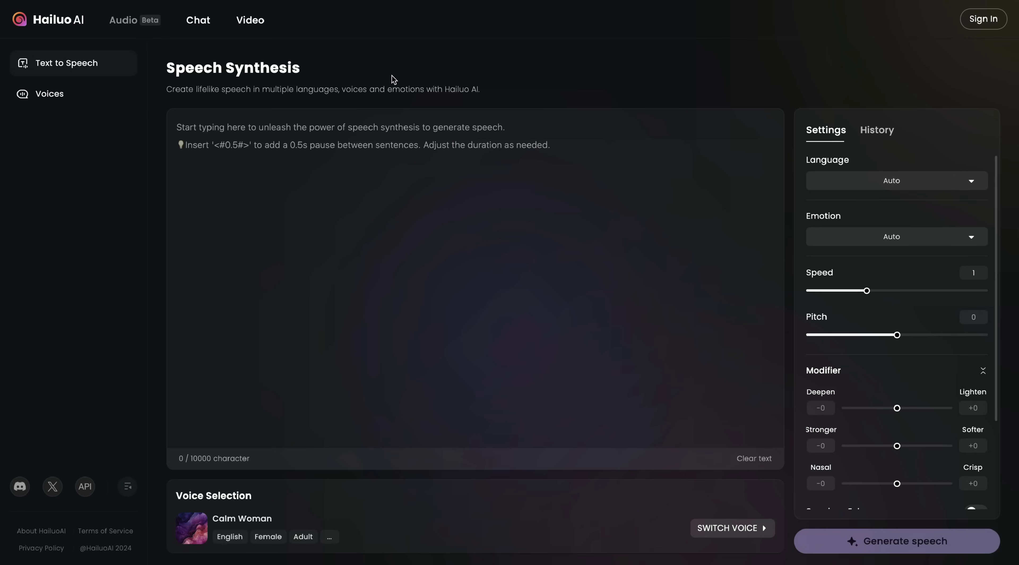
Step: Switch to Hailuo AI's text-to-speech page and examine the language, emotion, modifier and echo options
left_click(892, 182)
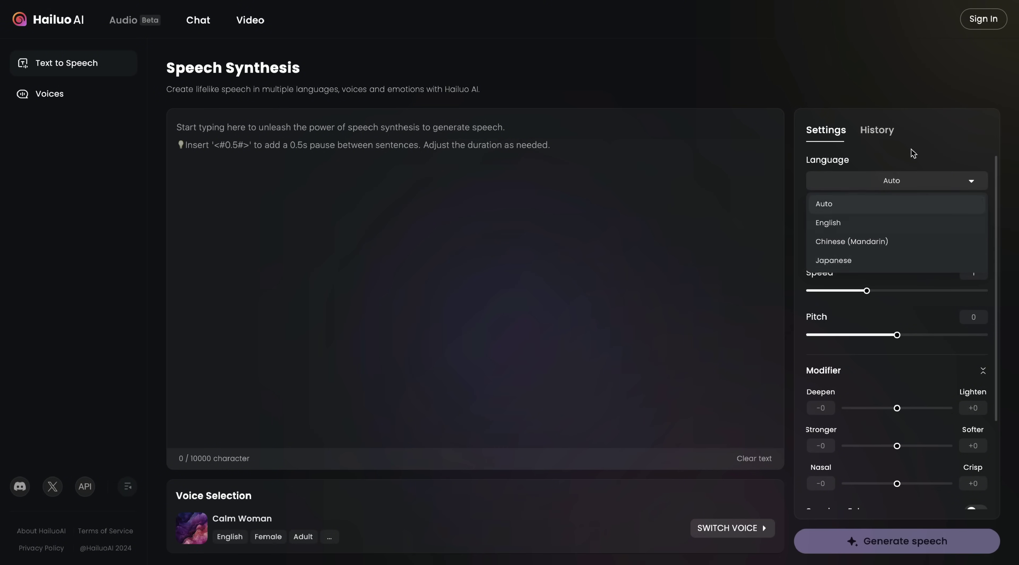
left_click(908, 159)
left_click(892, 237)
scroll(889, 311, "down", 2)
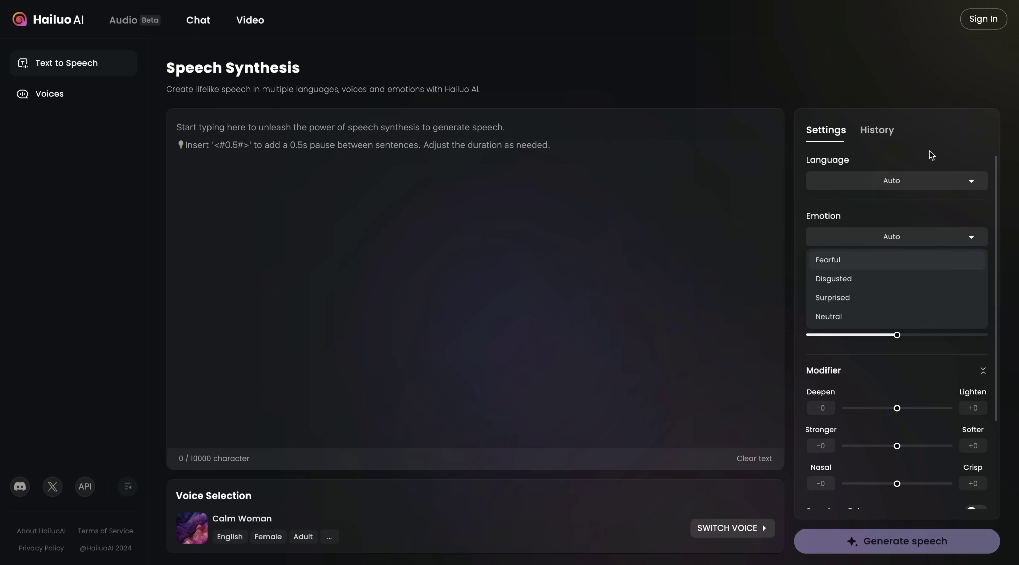
left_click(913, 220)
scroll(912, 222, "down", 3)
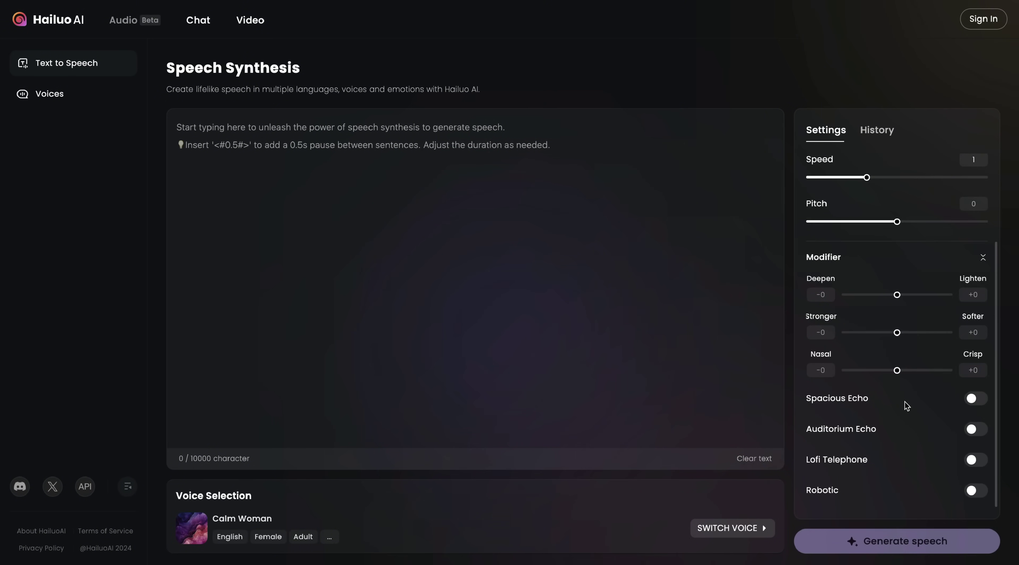
Step: Open the Hailuo AI voice library and browse the available voices
left_click(732, 528)
scroll(486, 446, "down", 10)
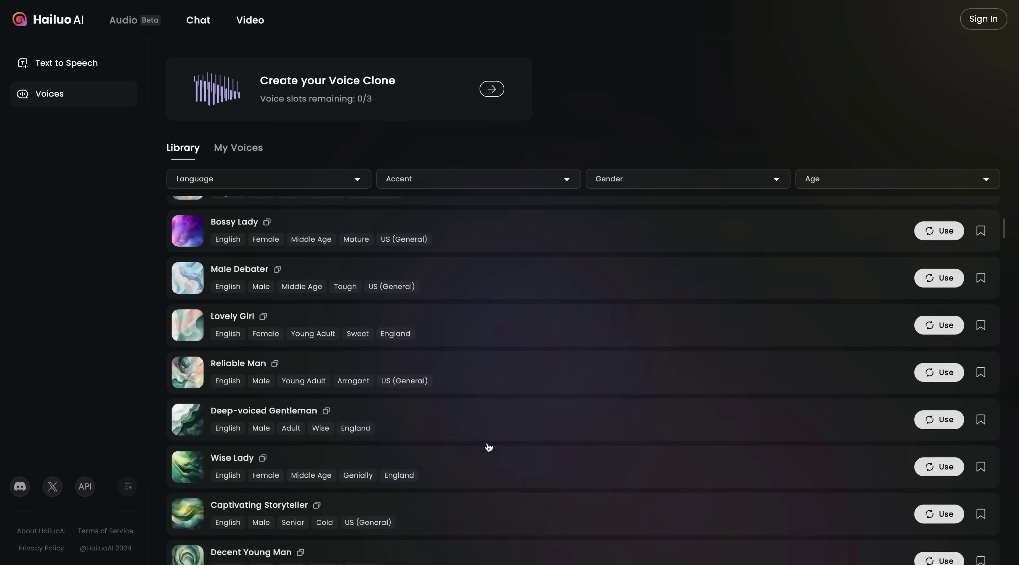
scroll(488, 446, "down", 8)
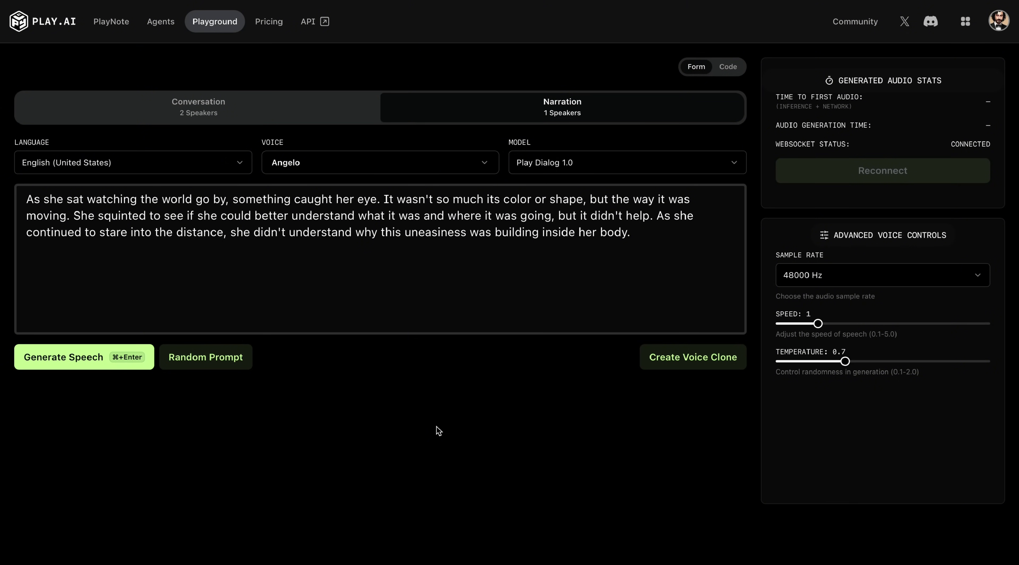
Step: Switch to the PLAY.AI playground and examine its voice selection, narration text and voice clone options, closing the clone dialog without creating one
left_click(414, 168)
left_click_drag(465, 339, 143, 179)
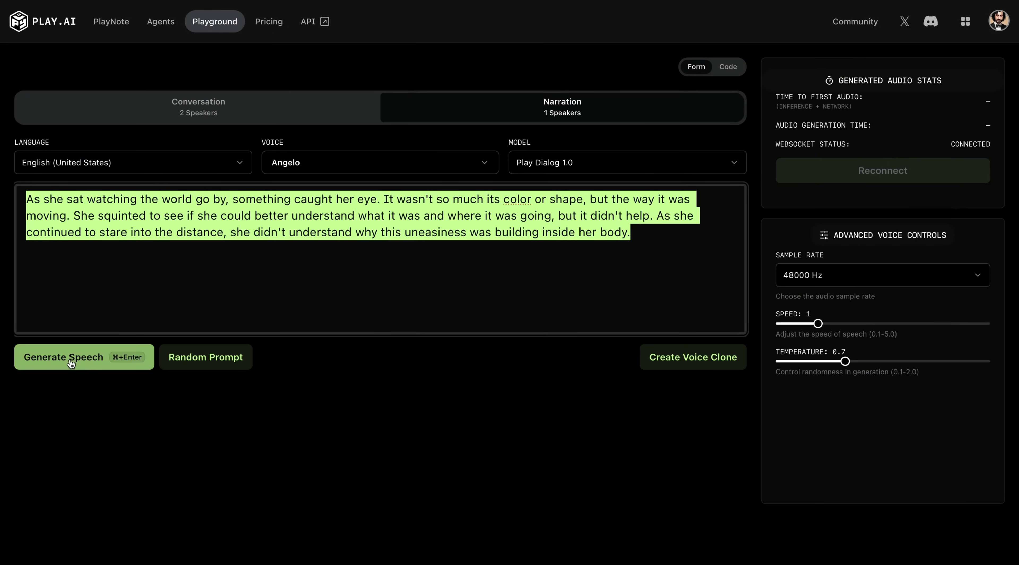
left_click(513, 424)
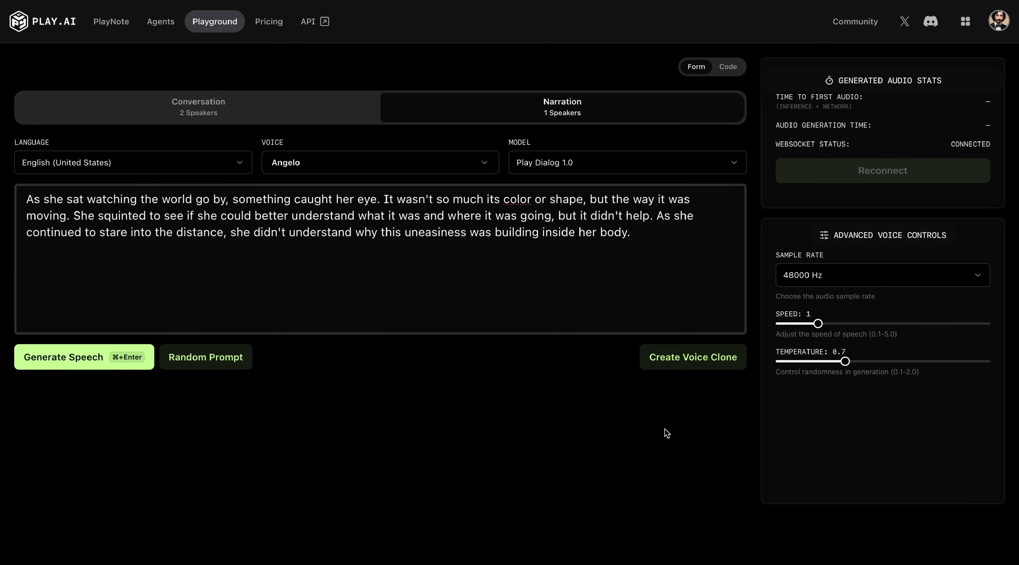
left_click(679, 363)
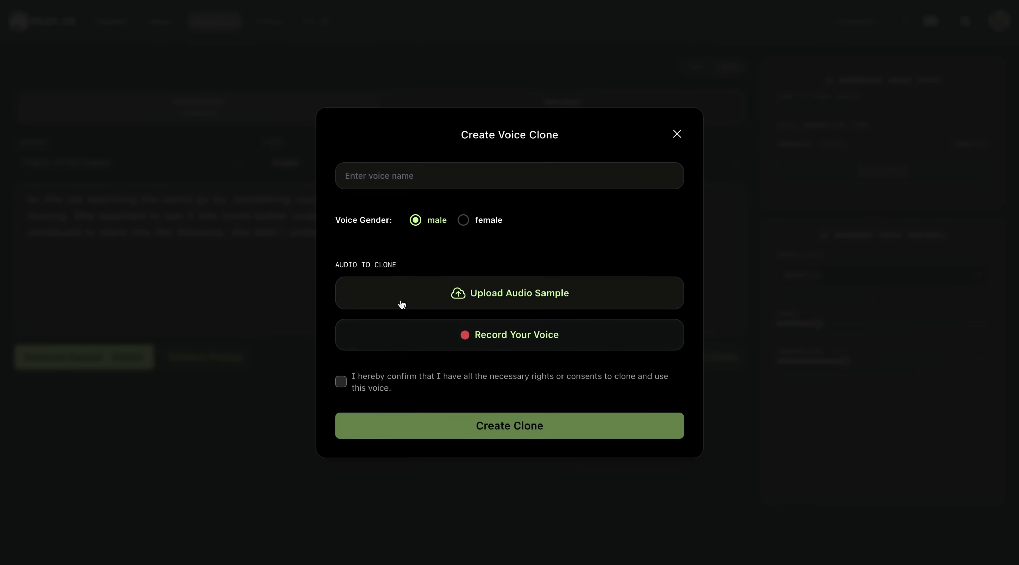
left_click(677, 135)
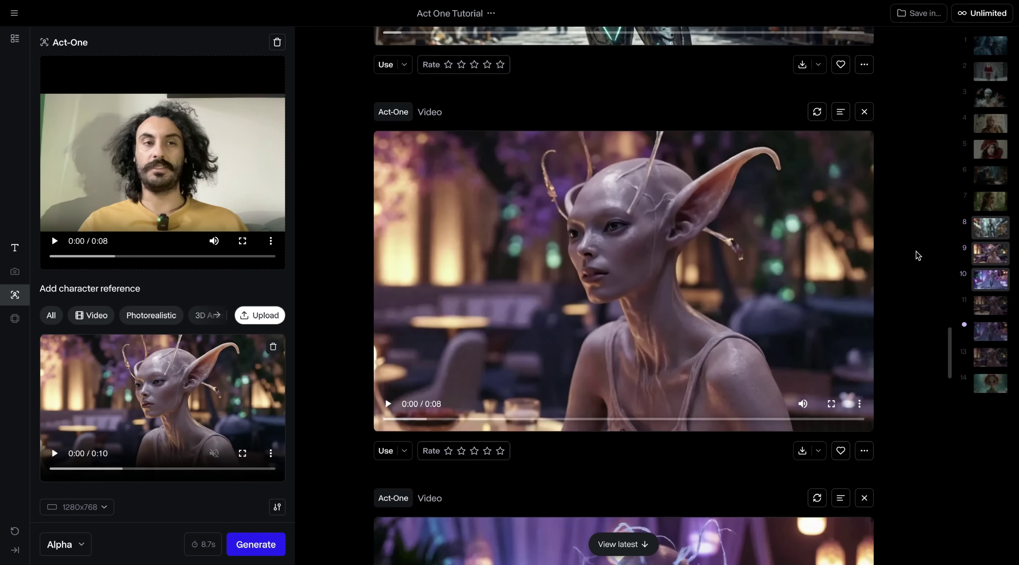
Step: Switch to Runway's Act-One session and look through the generated videos of the two alien characters
scroll(918, 255, "down", 3)
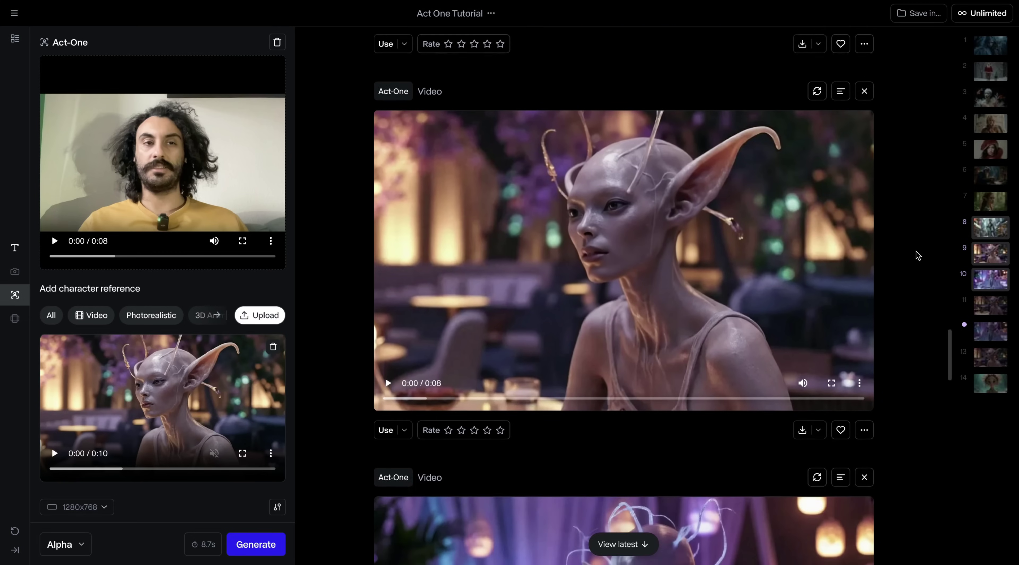
scroll(918, 255, "down", 20)
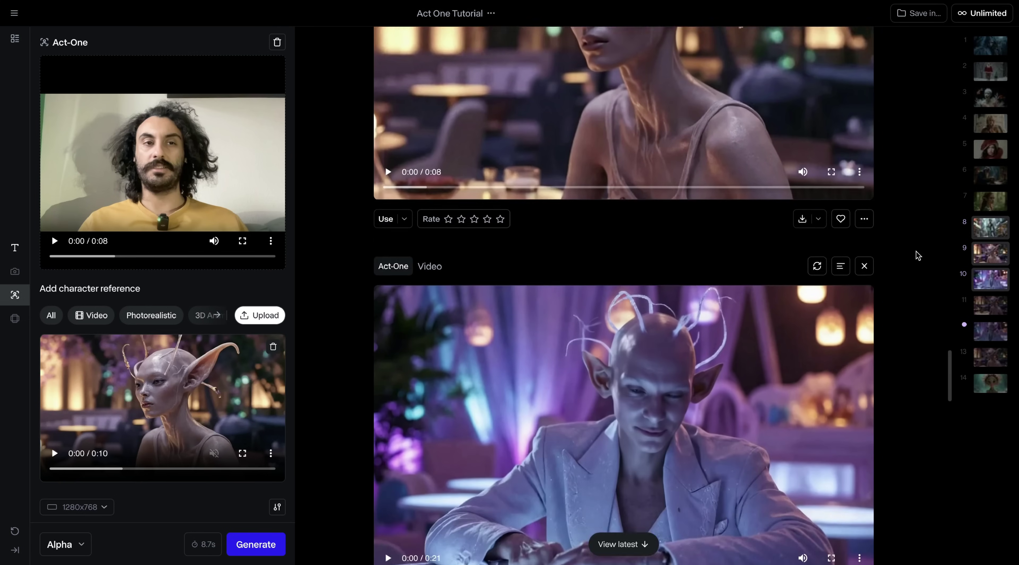
scroll(918, 255, "down", 10)
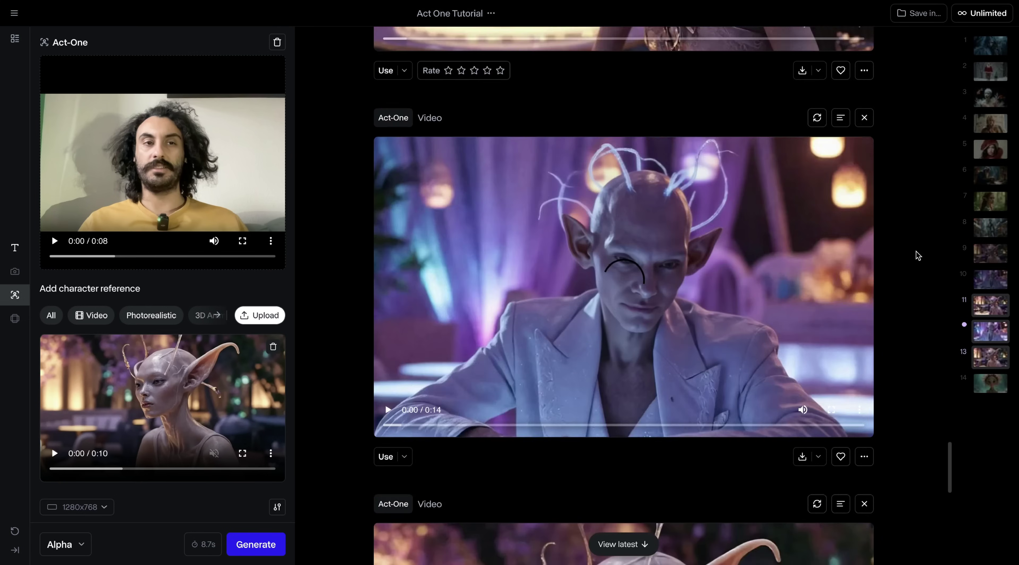
scroll(918, 255, "down", 8)
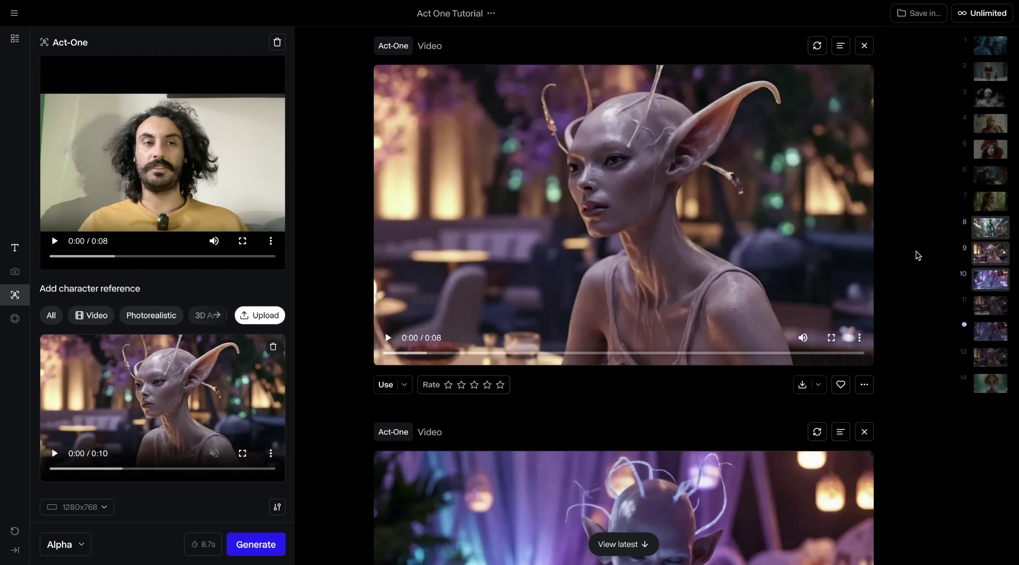
scroll(918, 256, "down", 20)
scroll(918, 254, "down", 8)
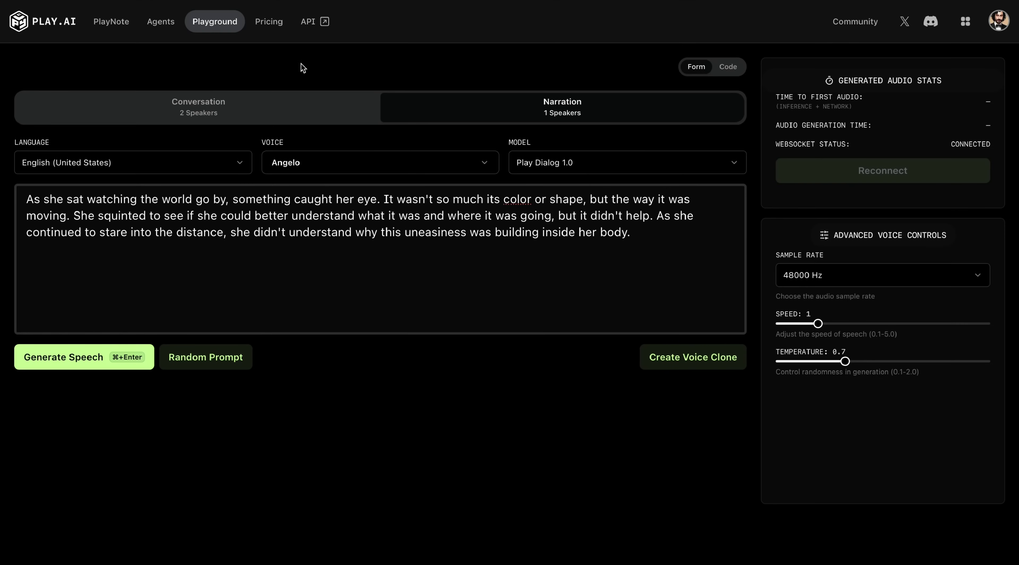
Step: Switch to the PLAY.AI playground, set it to two-speaker Conversation mode, insert the alien dialogue labelled Speaker 1 and Speaker 2, and review it
left_click(261, 99)
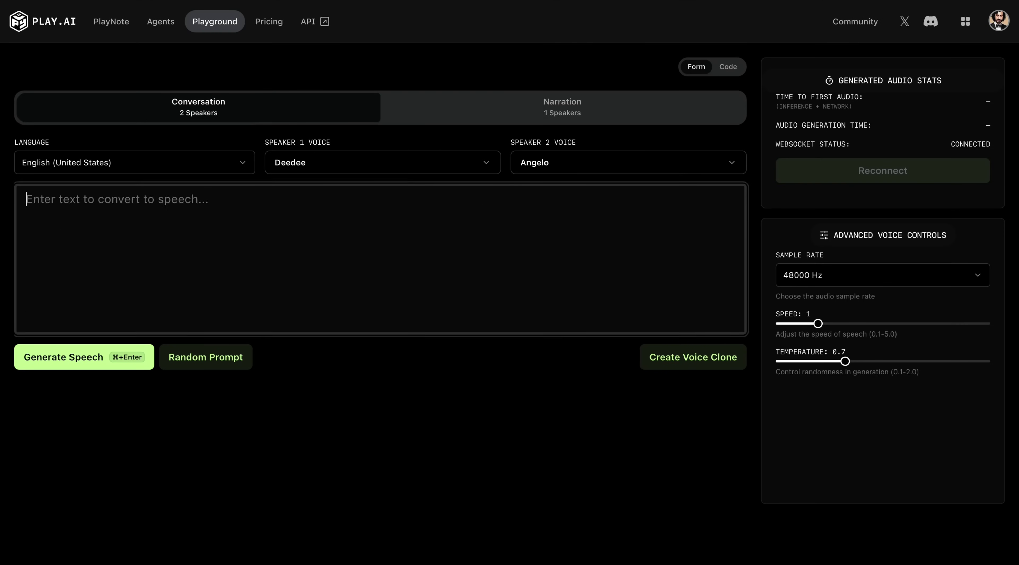
scroll(367, 210, "up", 5)
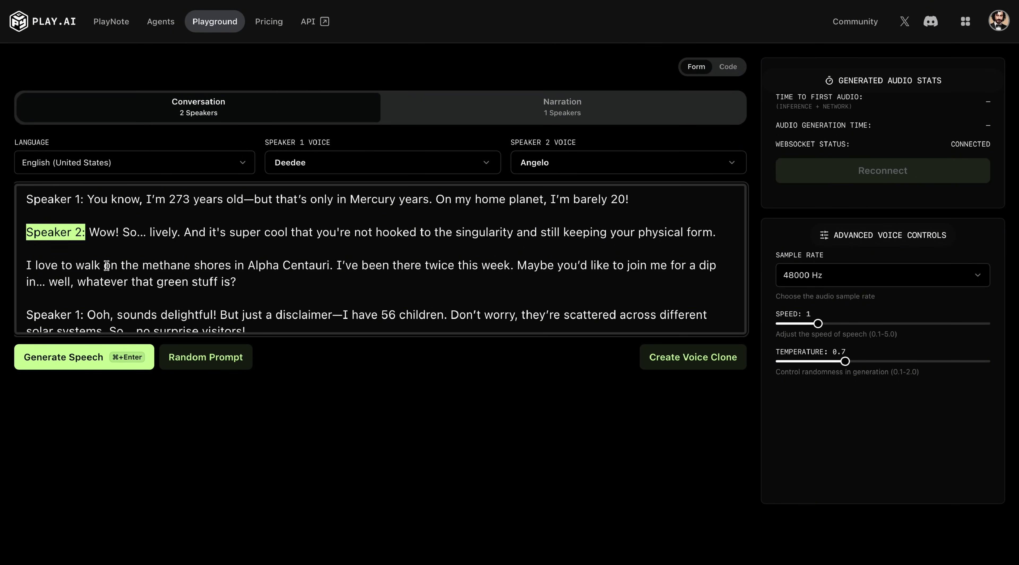
scroll(106, 265, "down", 3)
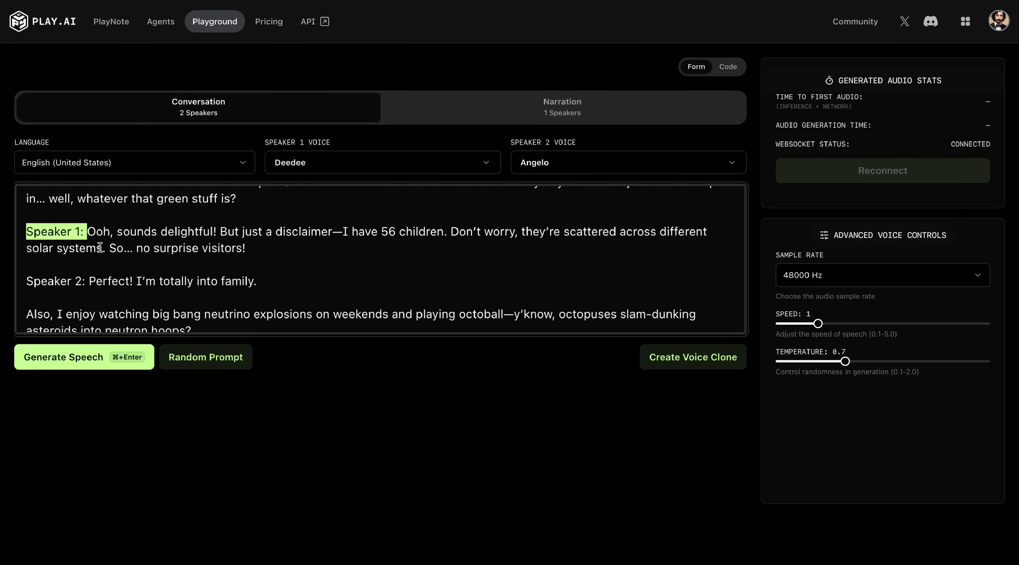
scroll(131, 243, "down", 2)
scroll(198, 277, "up", 5)
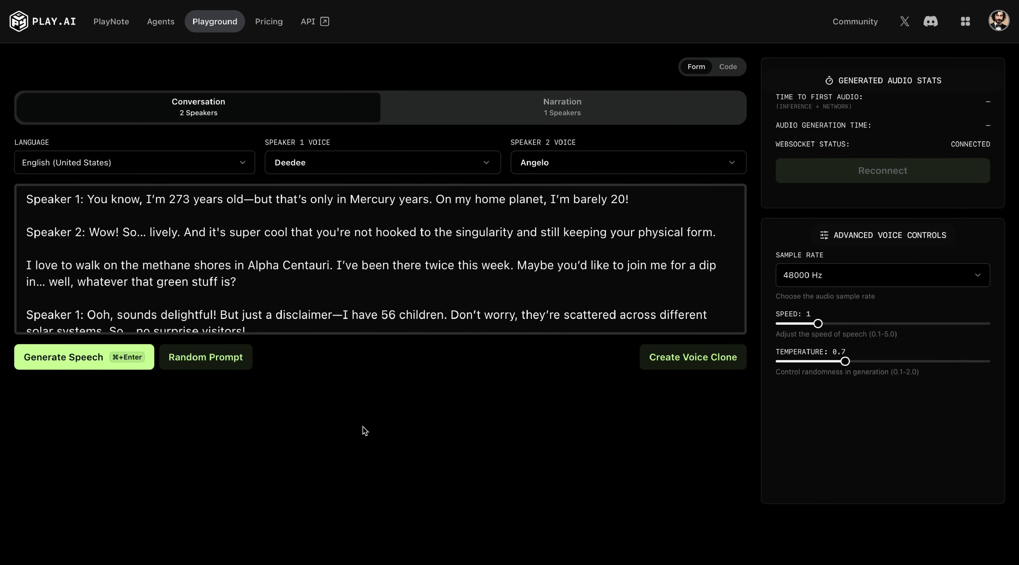
Step: Preview the prebuilt Adelaide and Amelia voices and set the Speaker 1 voice to Amelia
left_click(486, 163)
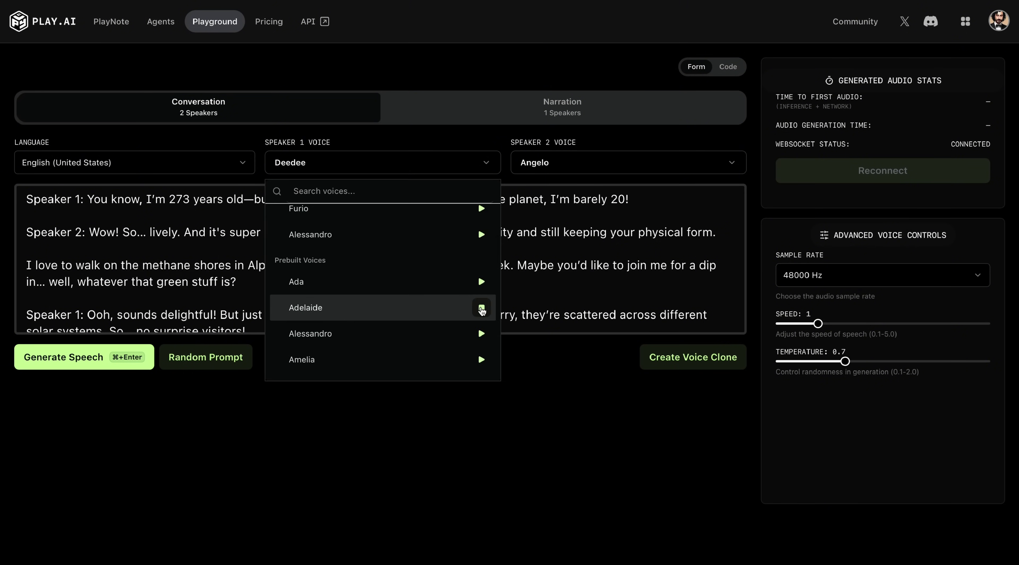
scroll(481, 311, "down", 1)
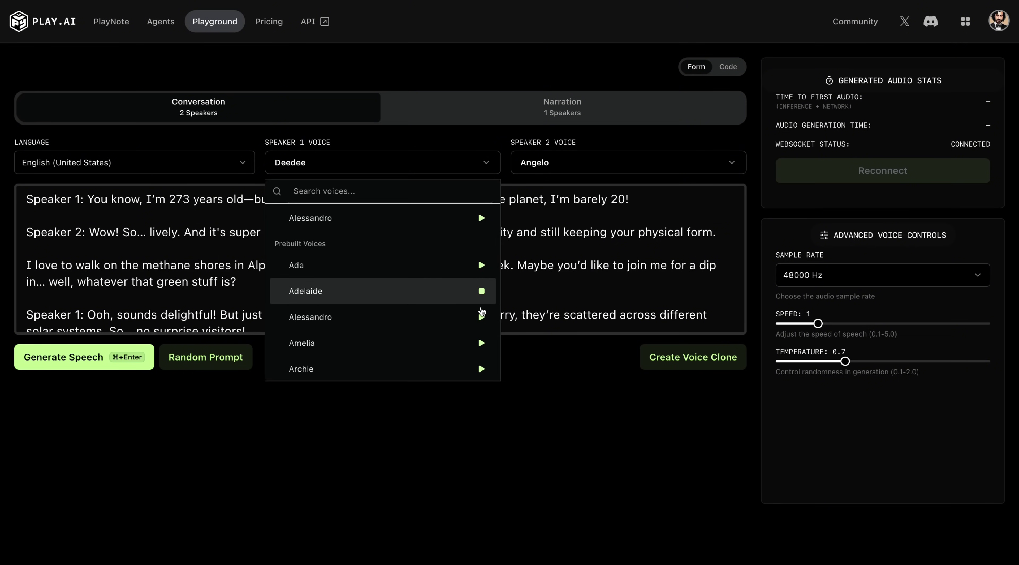
left_click(481, 343)
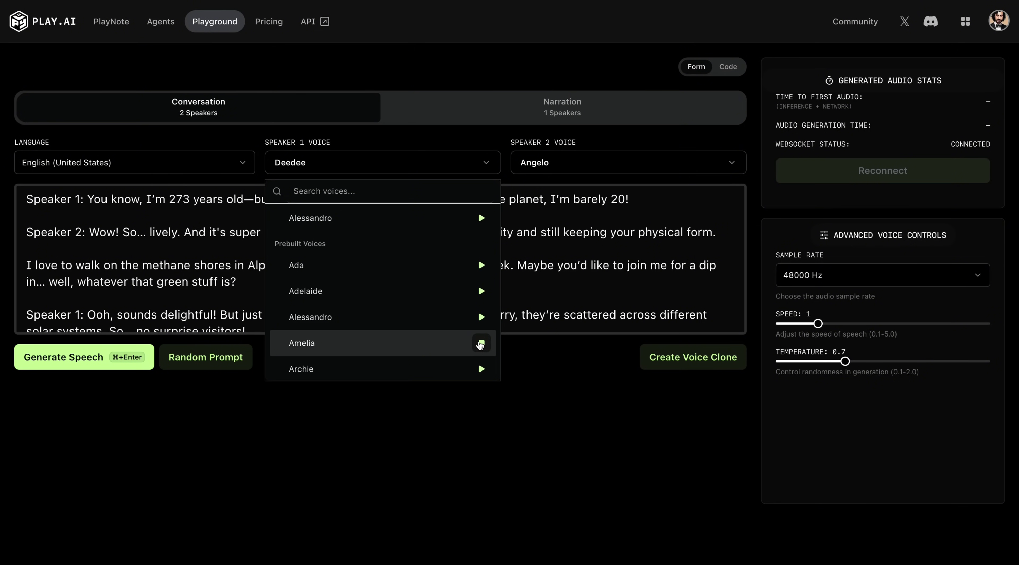
left_click(376, 343)
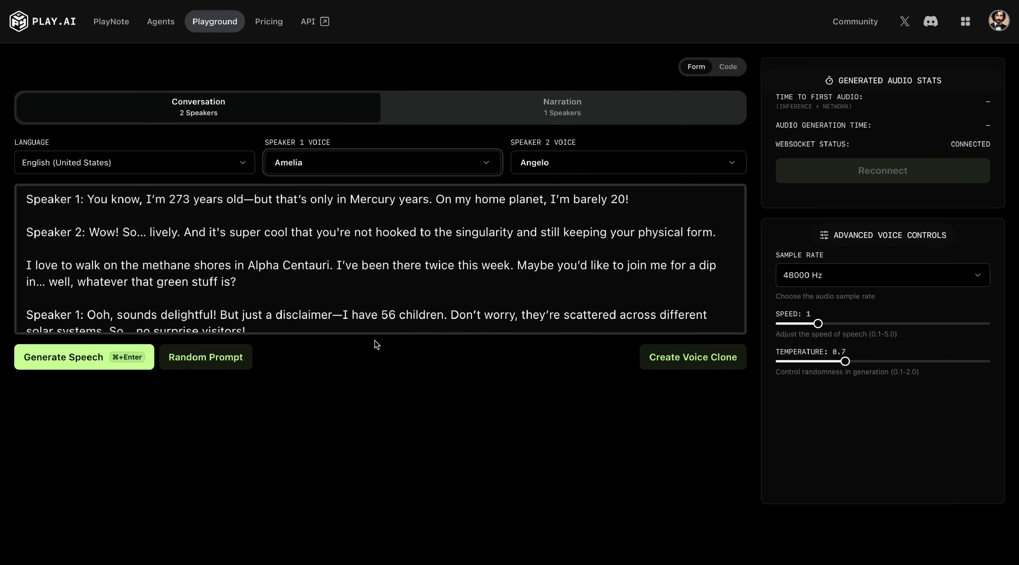
Step: Preview the Baptiste voice, set it as the Speaker 2 voice, and generate speech for the conversation
left_click(637, 166)
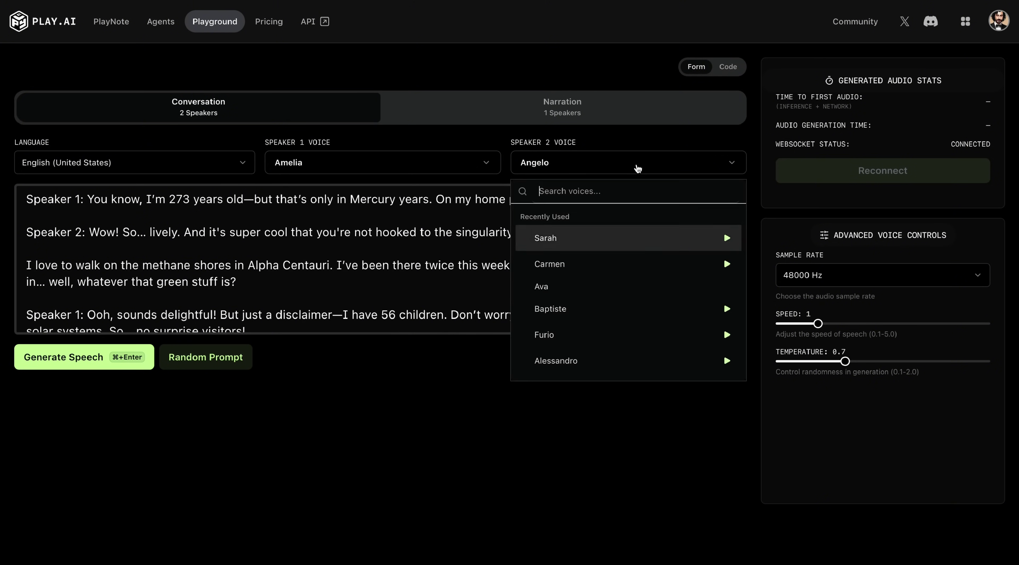
left_click(726, 312)
scroll(725, 321, "down", 1)
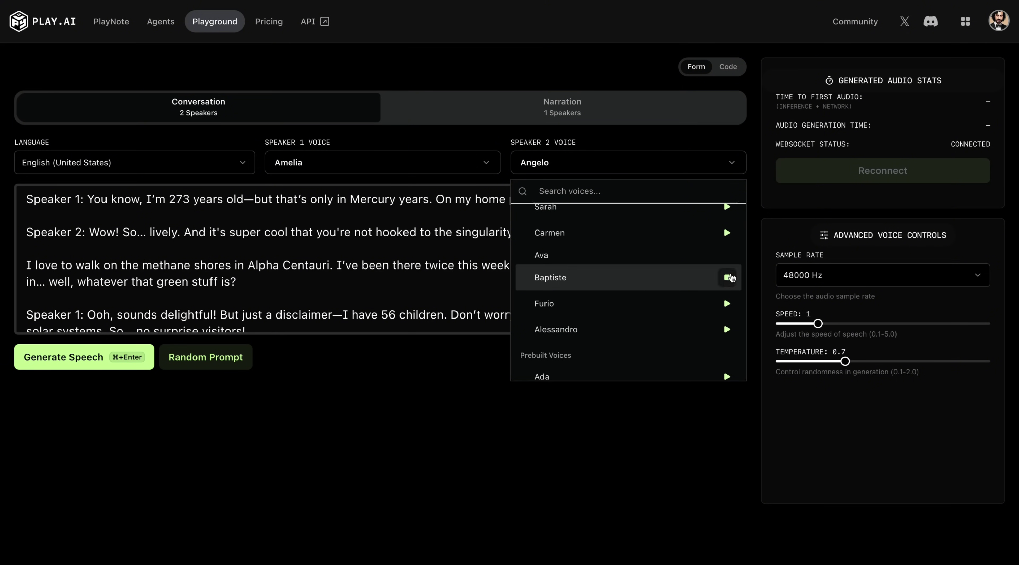
left_click(727, 277)
left_click(635, 282)
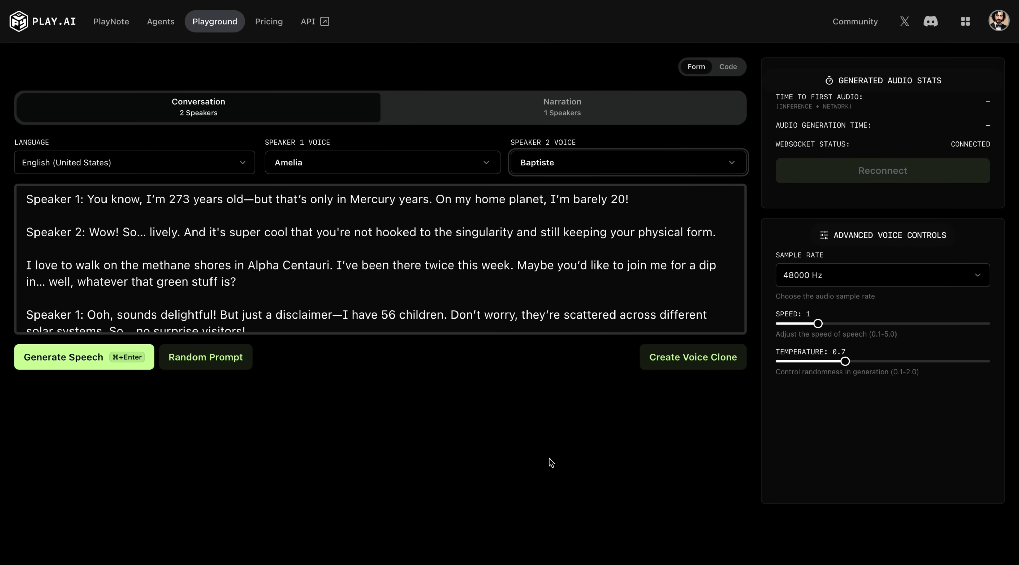
left_click(96, 363)
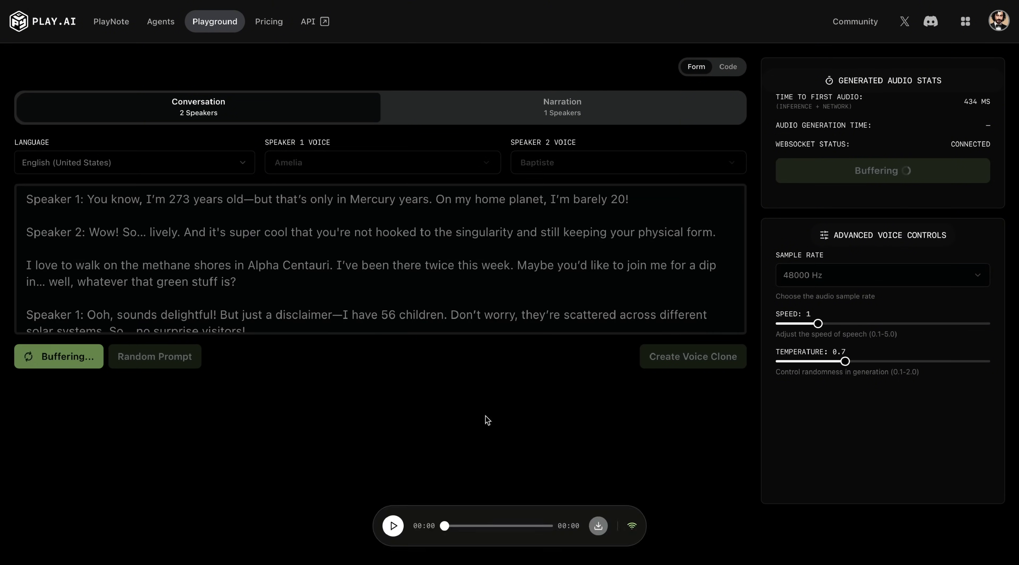